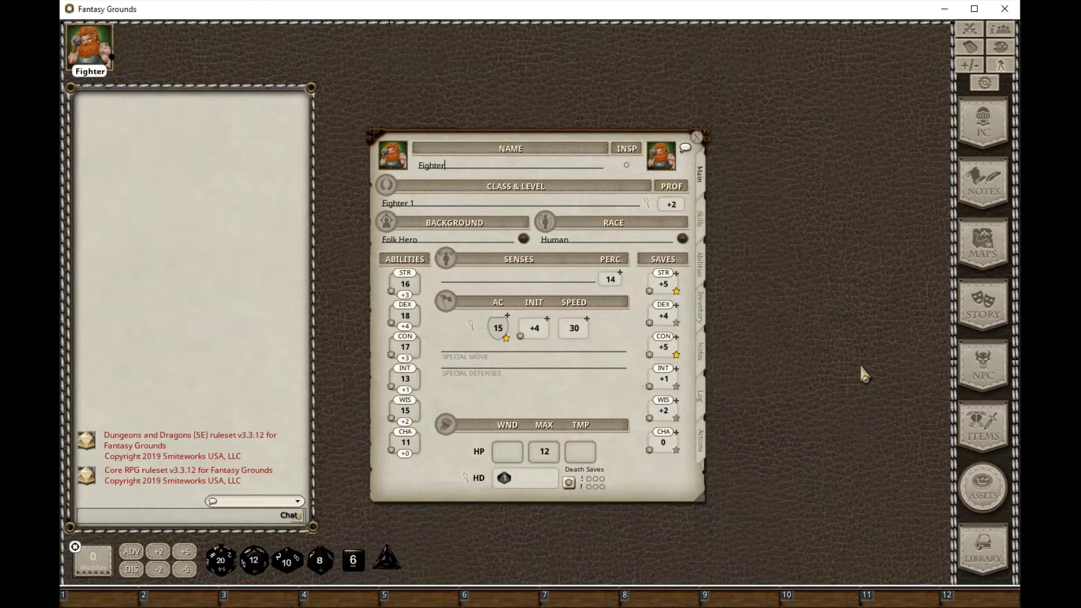
Step: Leave the current session and return to the launcher
click(445, 164)
right_click(796, 341)
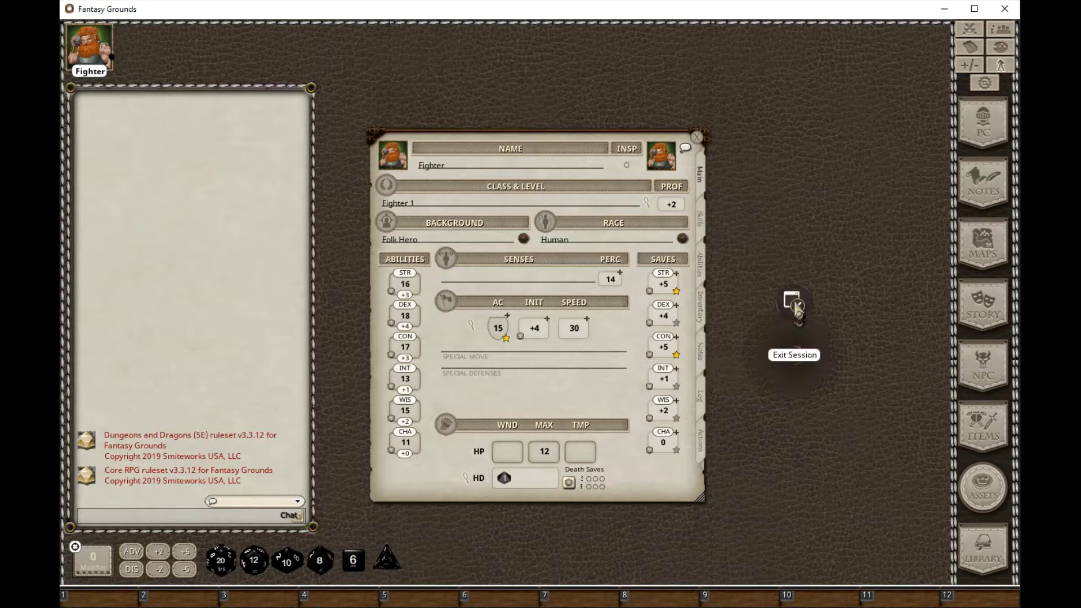
click(795, 304)
click(792, 251)
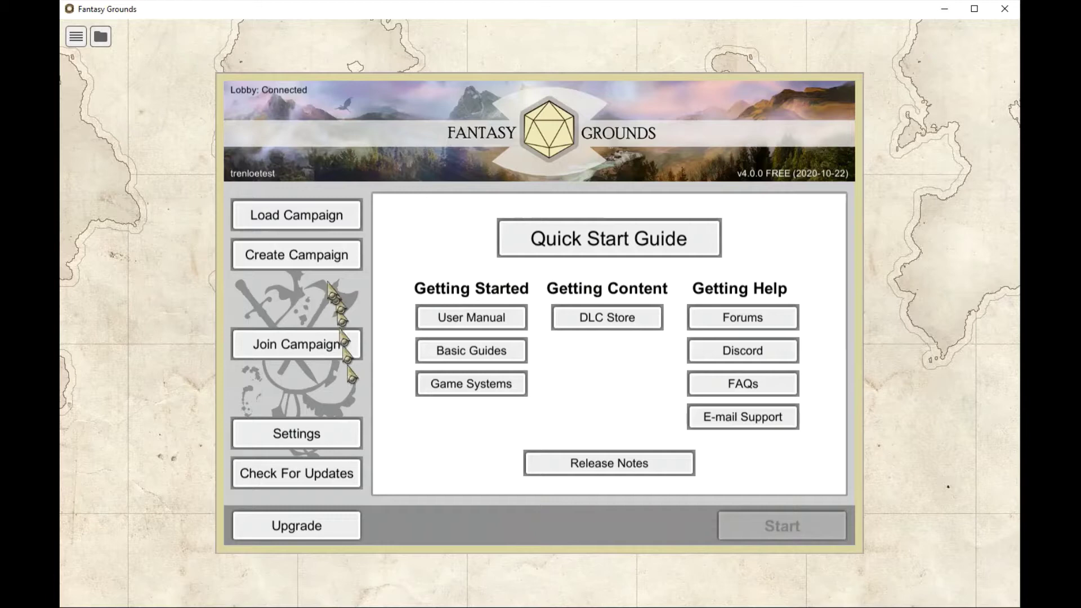
Step: Create and start a Dungeons and Dragons (5E) campaign named My 5E Characters with the LAN server type
click(318, 259)
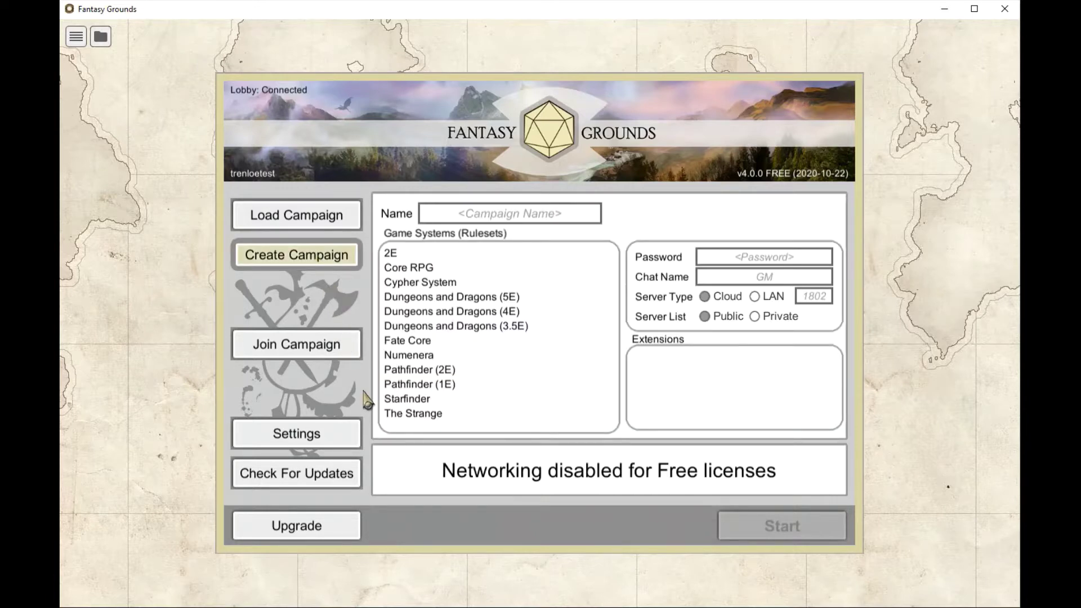
click(495, 299)
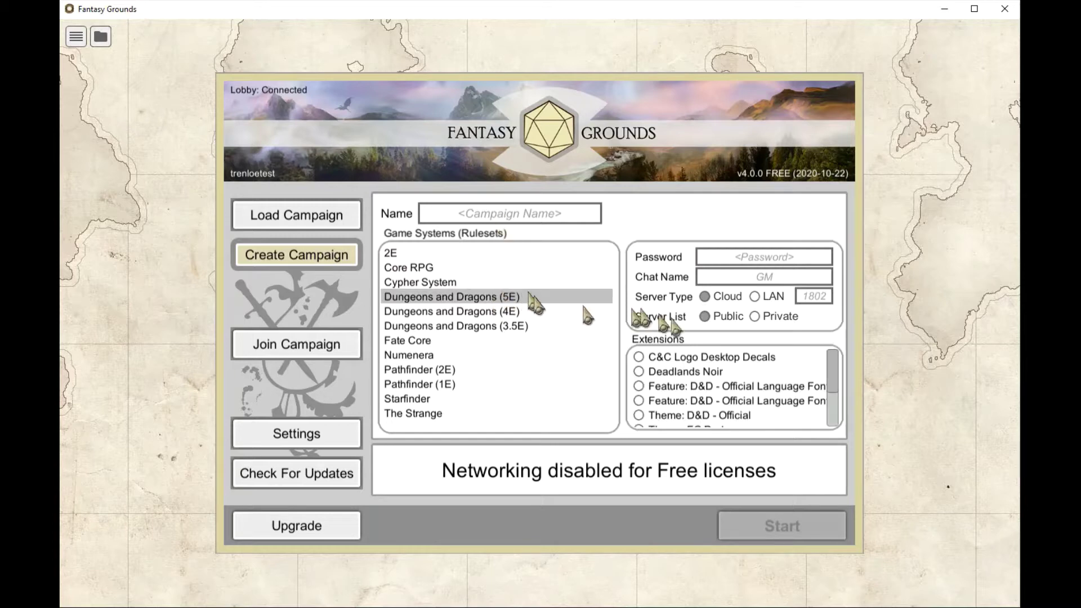
click(530, 220)
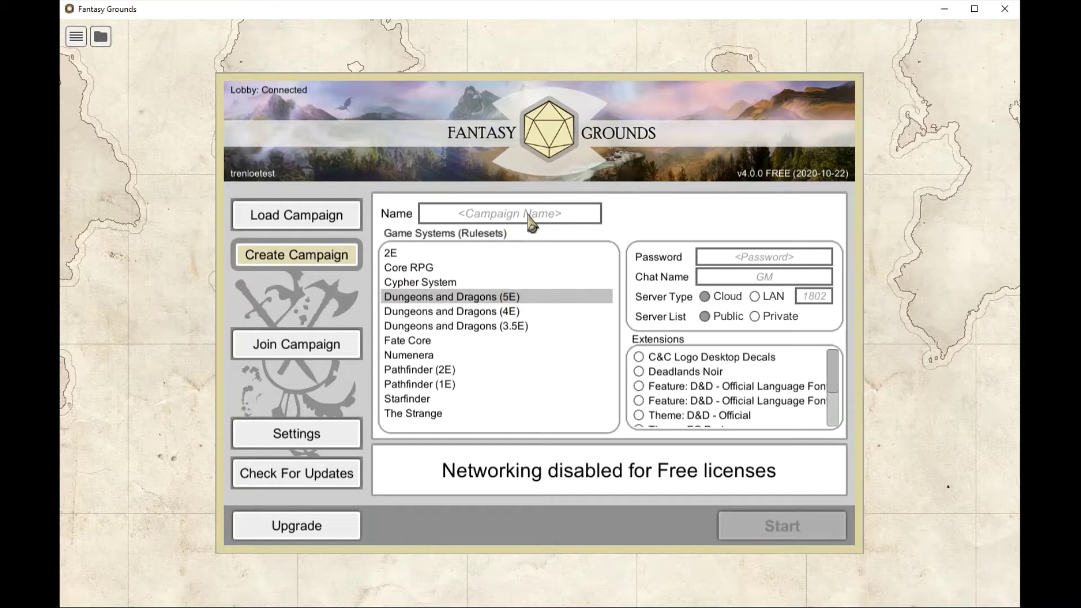
text(My 5E C)
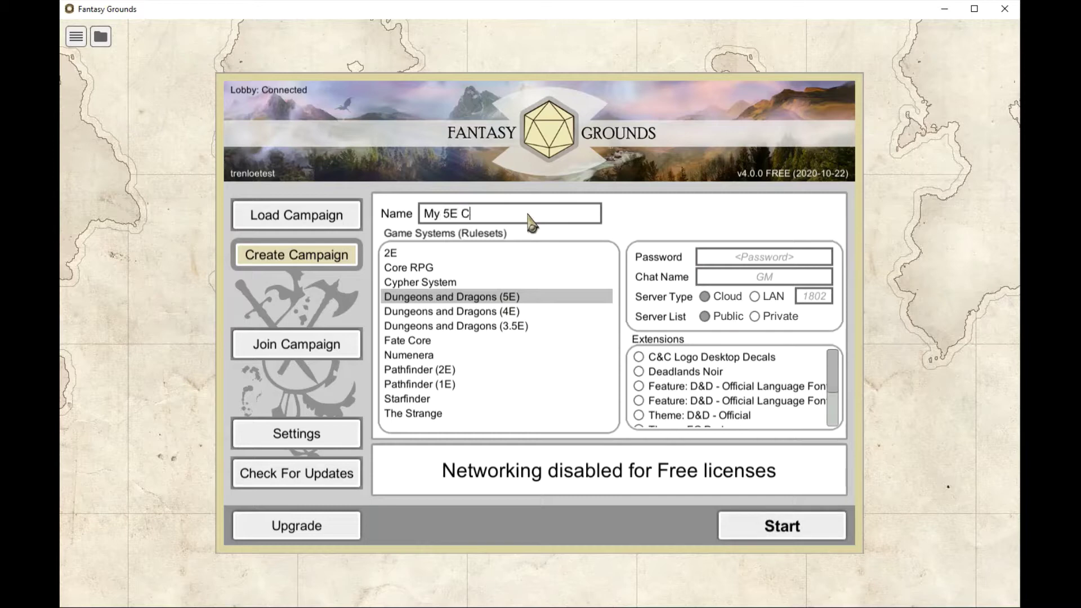
text(haracters)
click(755, 296)
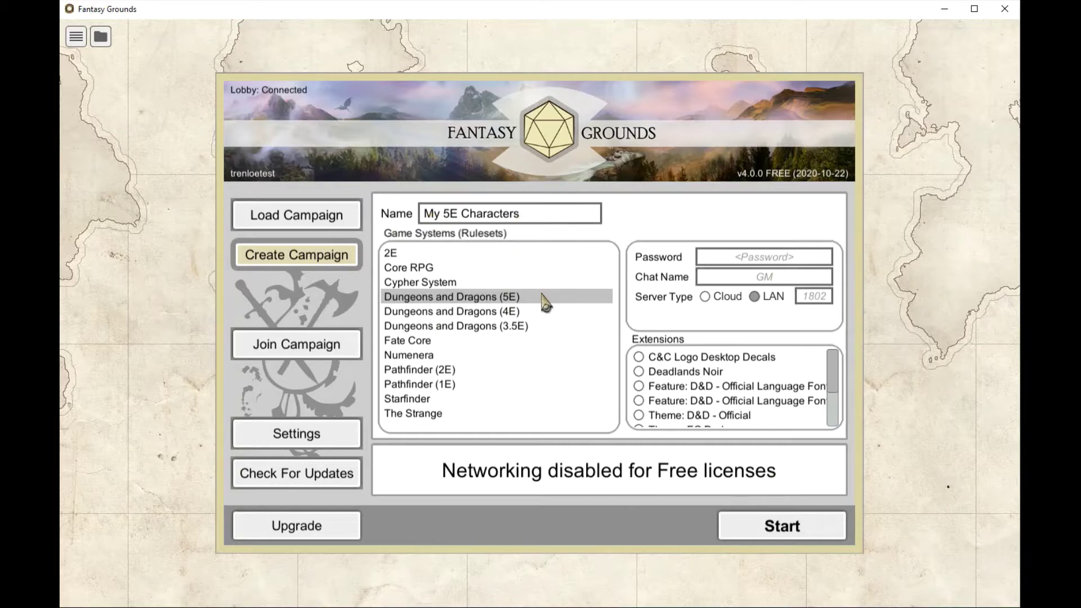
click(781, 536)
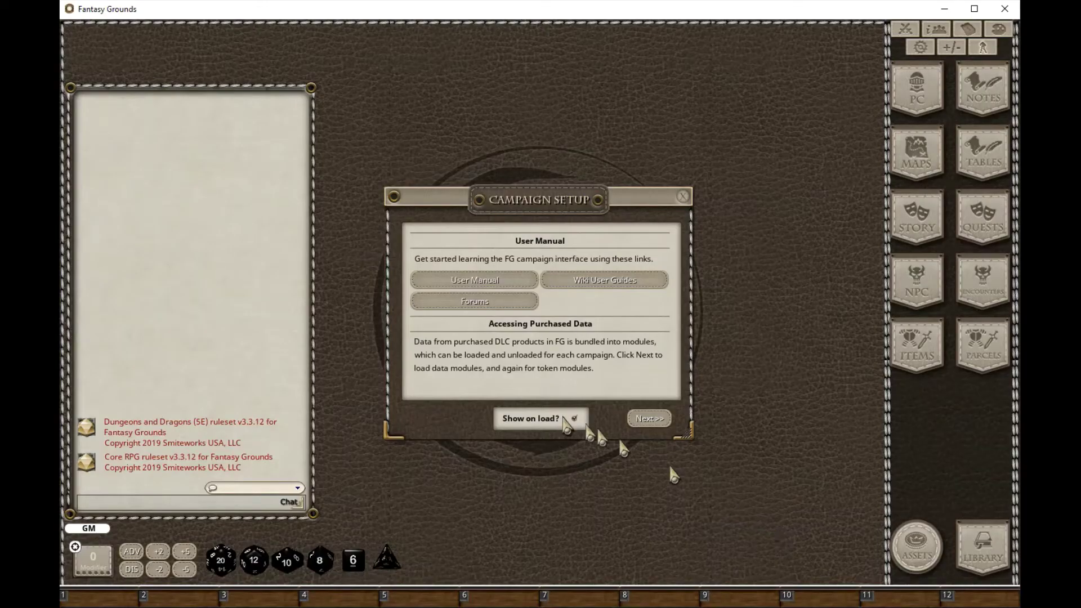
Step: Dismiss the campaign setup and import the Fighter character from the 5E Test campaign into the character selection
click(683, 197)
click(919, 107)
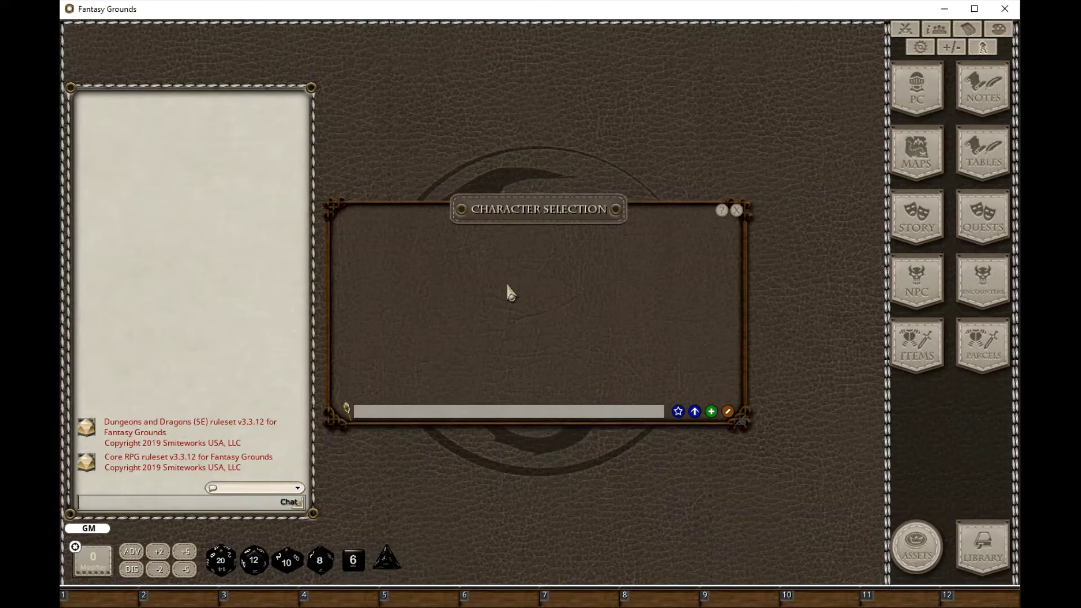
click(696, 414)
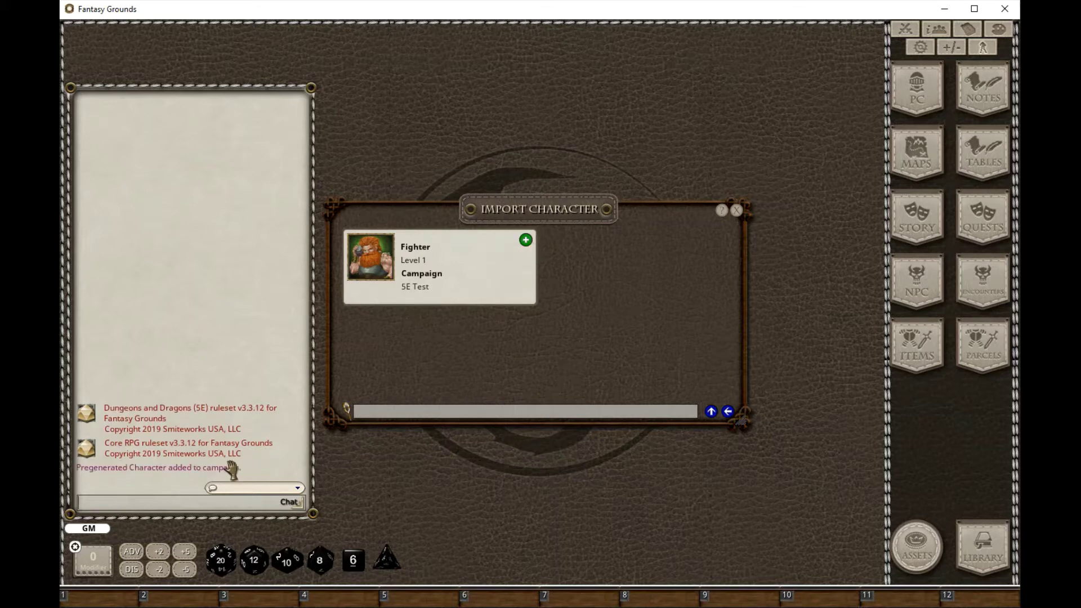
click(728, 411)
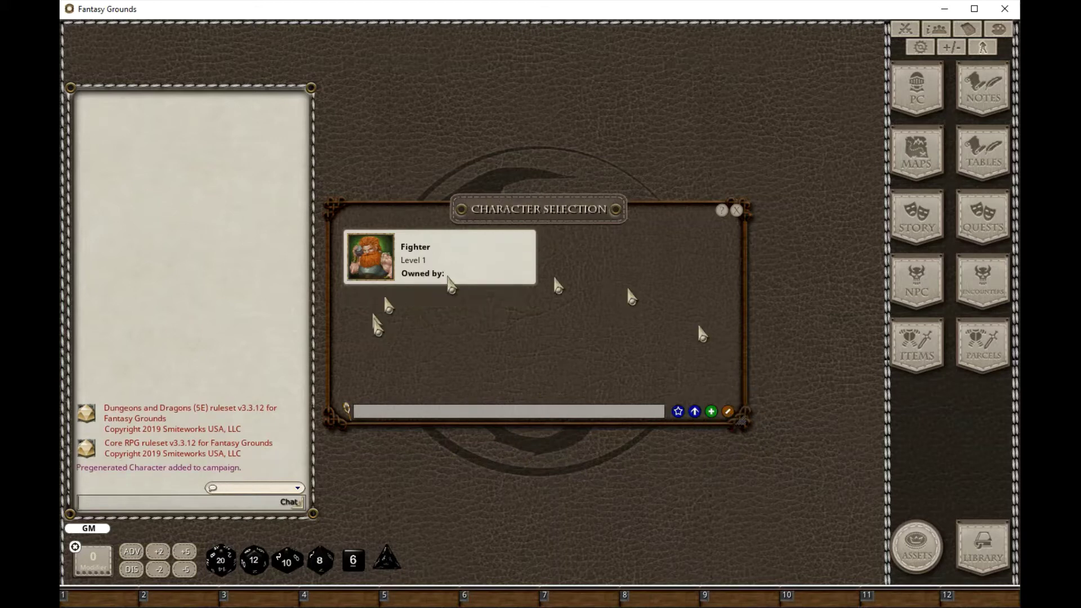
Step: Set the imported Fighter's wounds to 6 and rename the character Fighter - updated
click(398, 264)
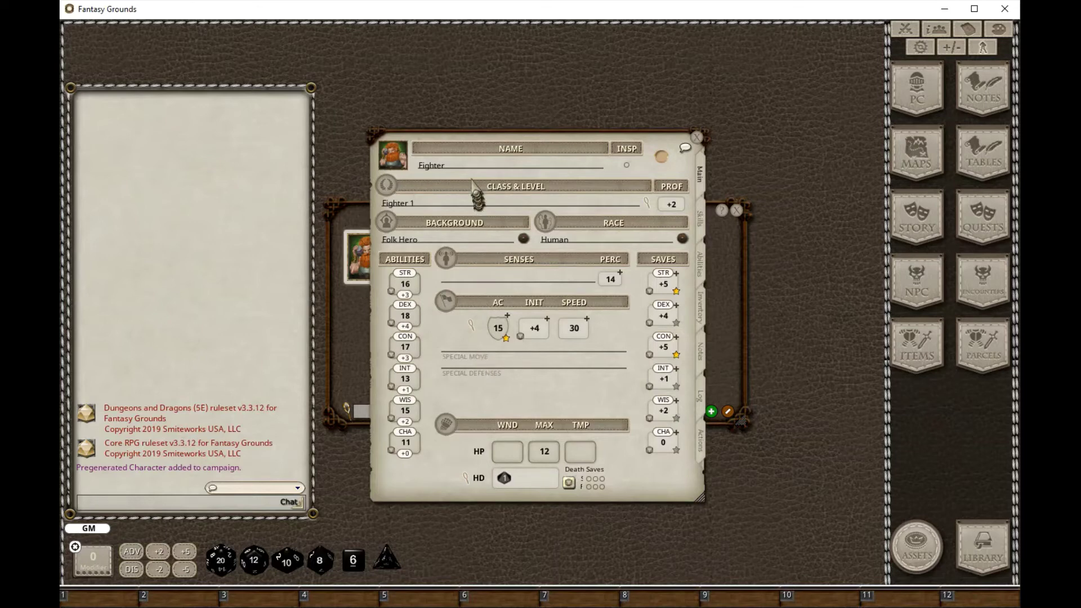
click(507, 452)
text(6)
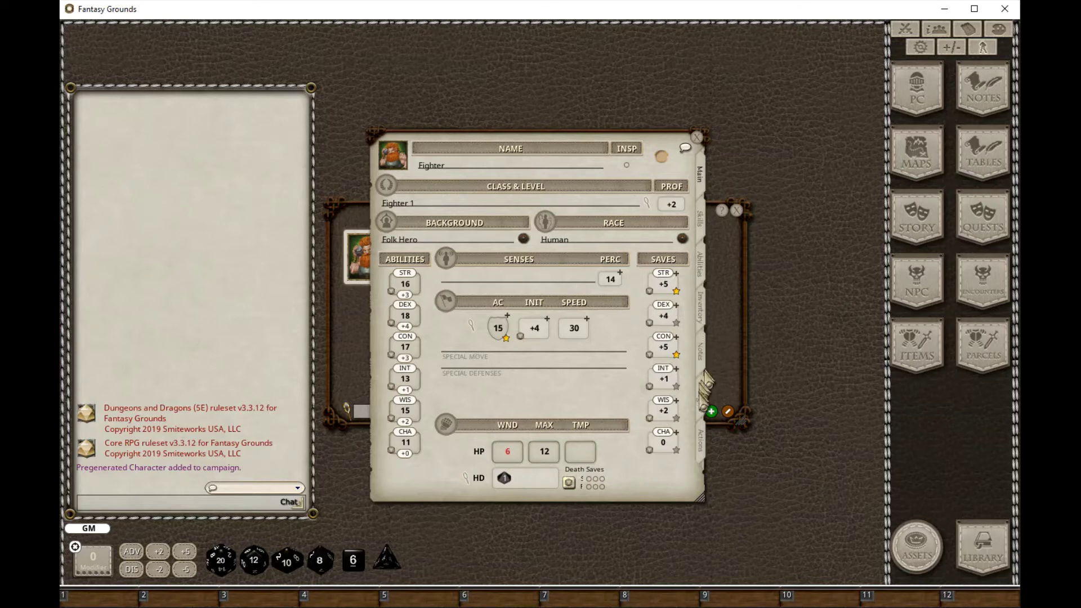
text(- updated)
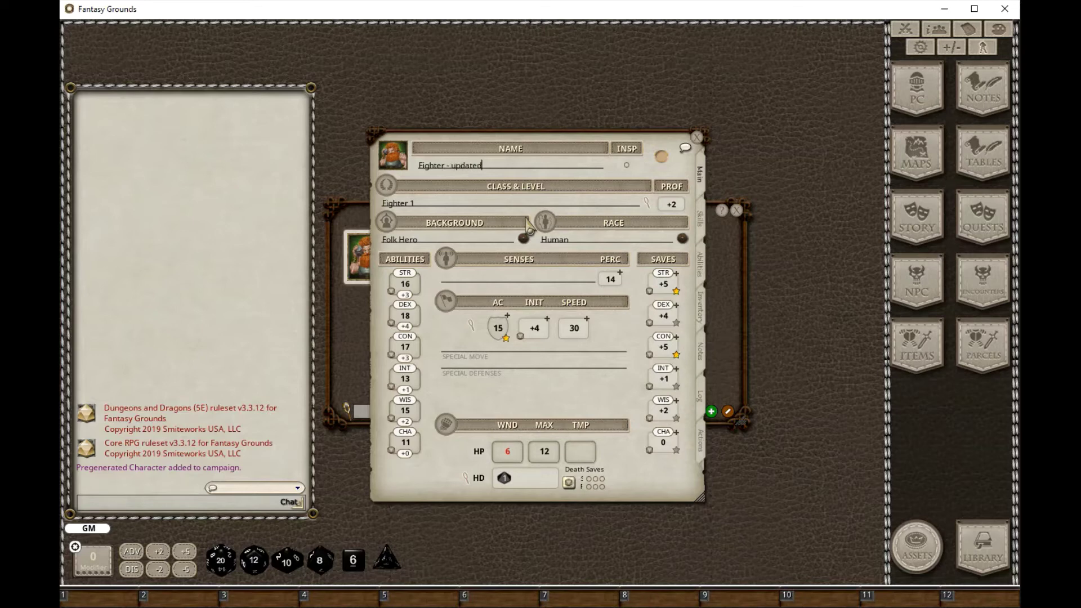
drag(572, 142, 642, 160)
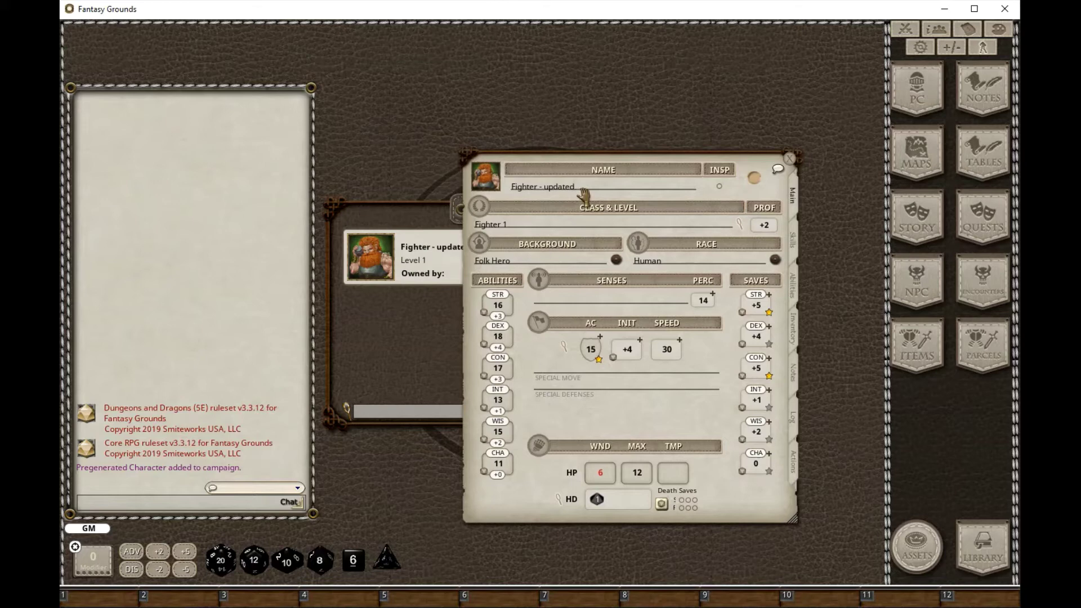
click(584, 195)
Step: Return to the launcher, rejoin the 5E Test game from the join history and dismiss its campaign setup
right_click(833, 194)
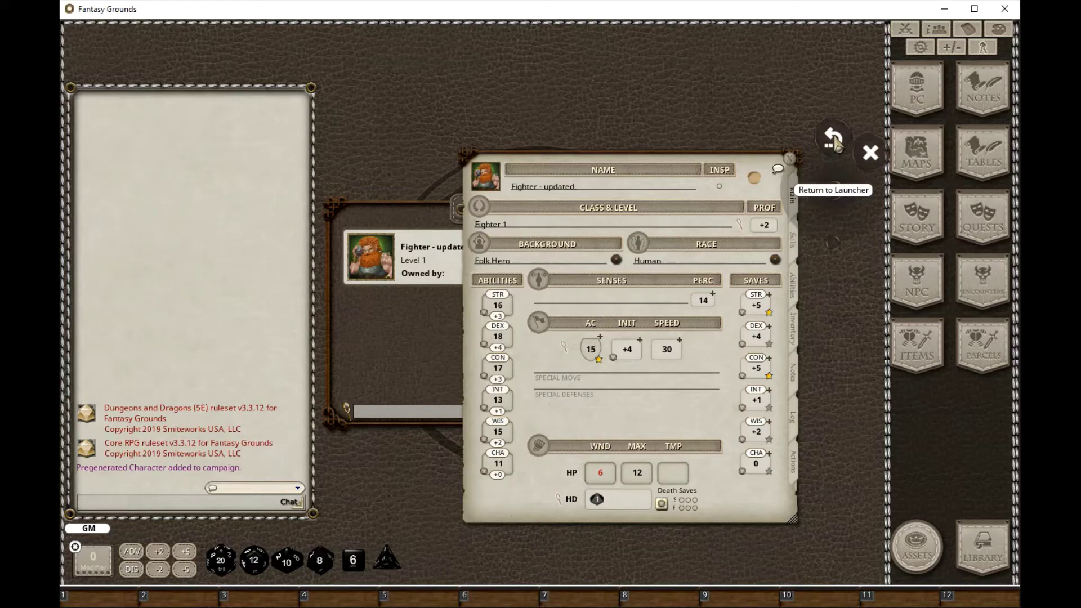
click(835, 141)
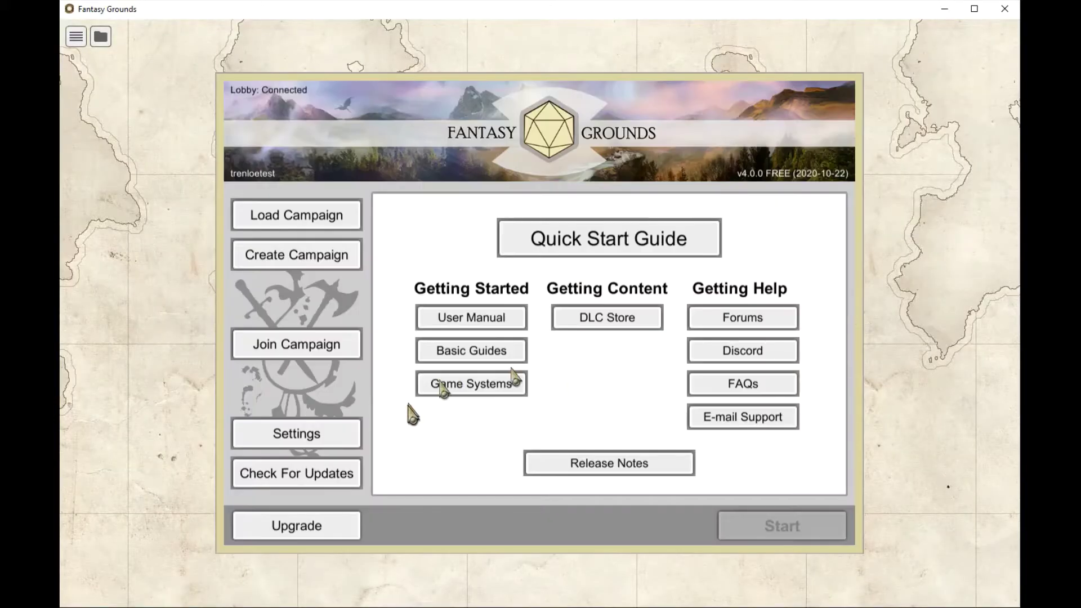
click(340, 341)
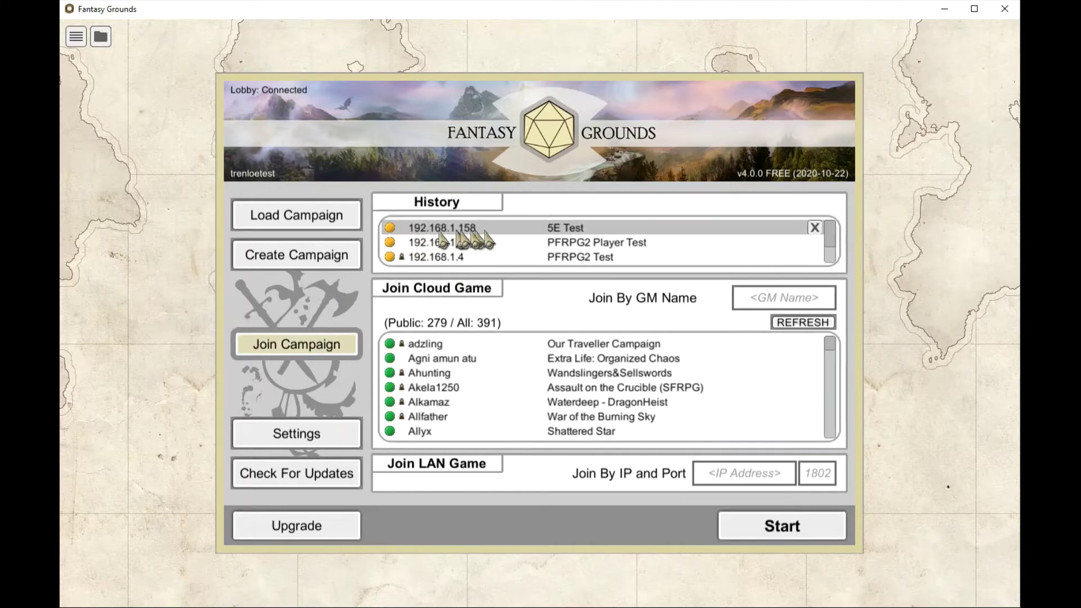
double_click(563, 228)
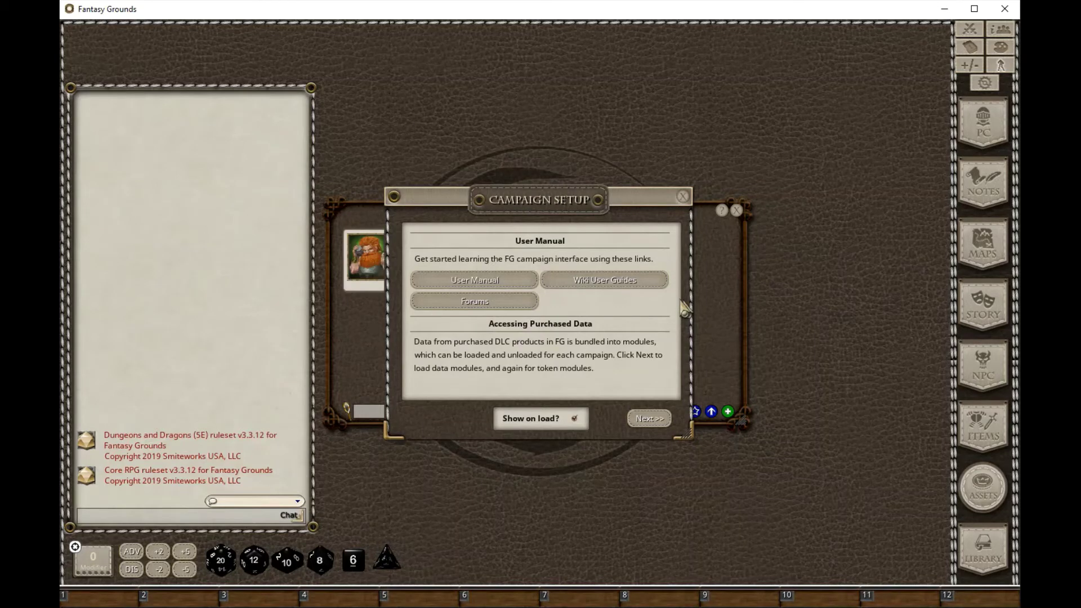
click(684, 197)
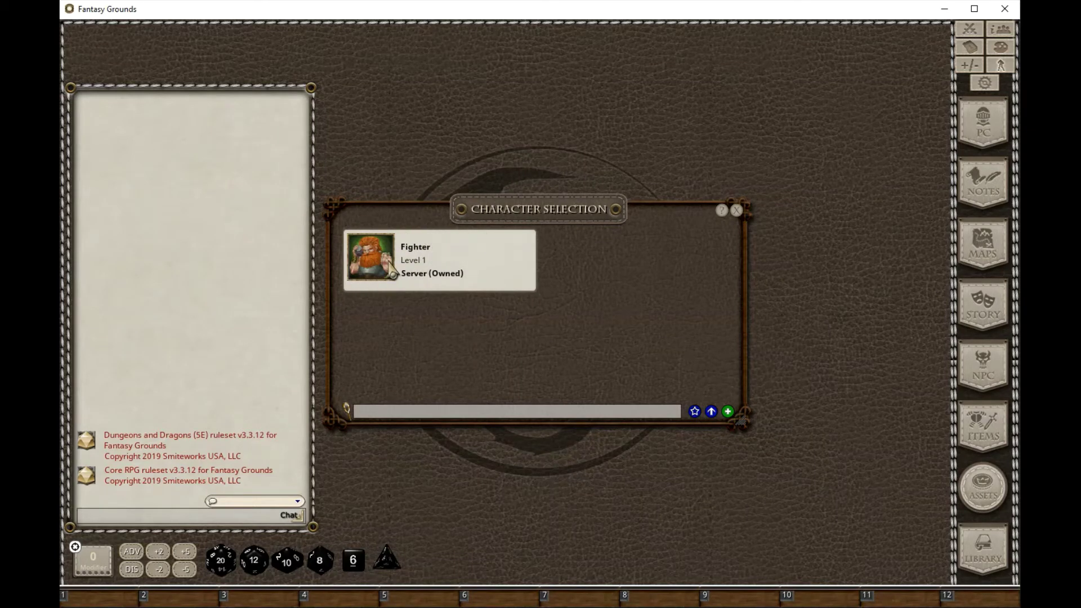
Step: Import the Fighter - updated character into the 5E Test game and open its sheet
click(713, 414)
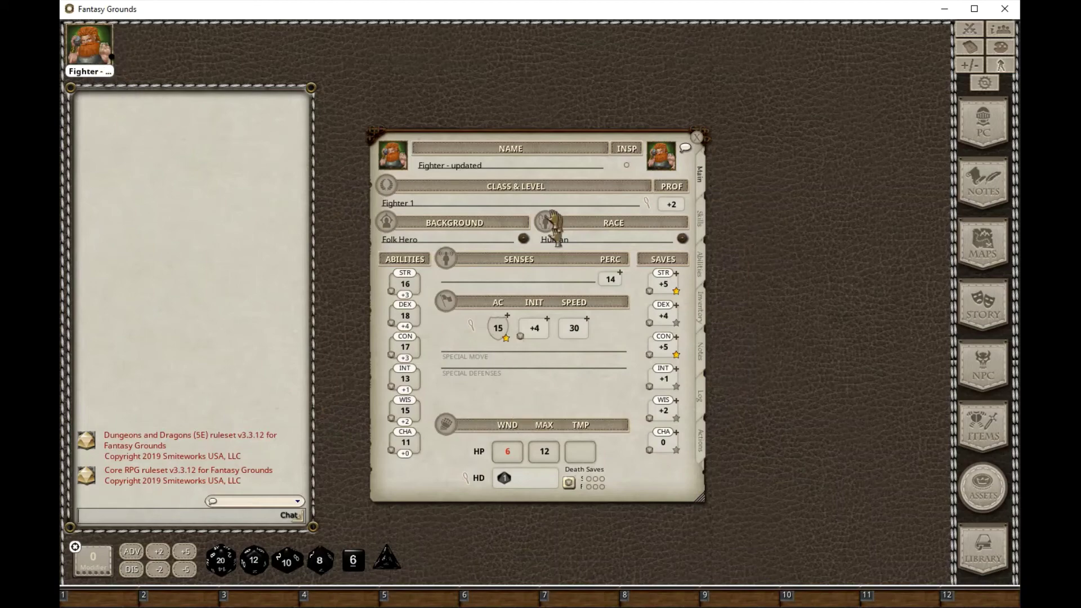
click(485, 165)
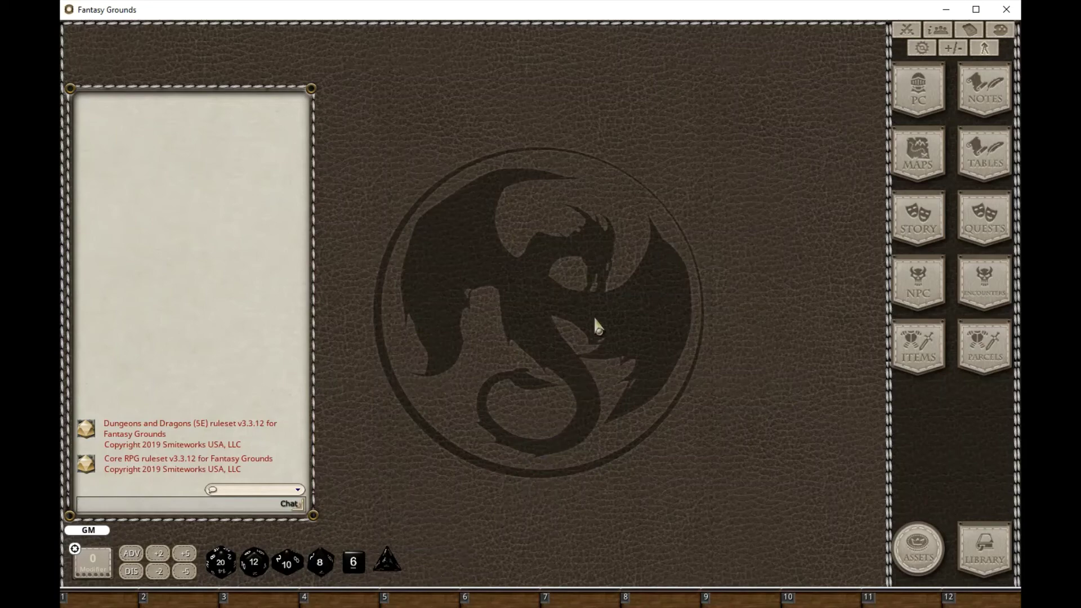
Step: Open the character selection in the GM campaign and look at Oleg's character sheet
click(924, 97)
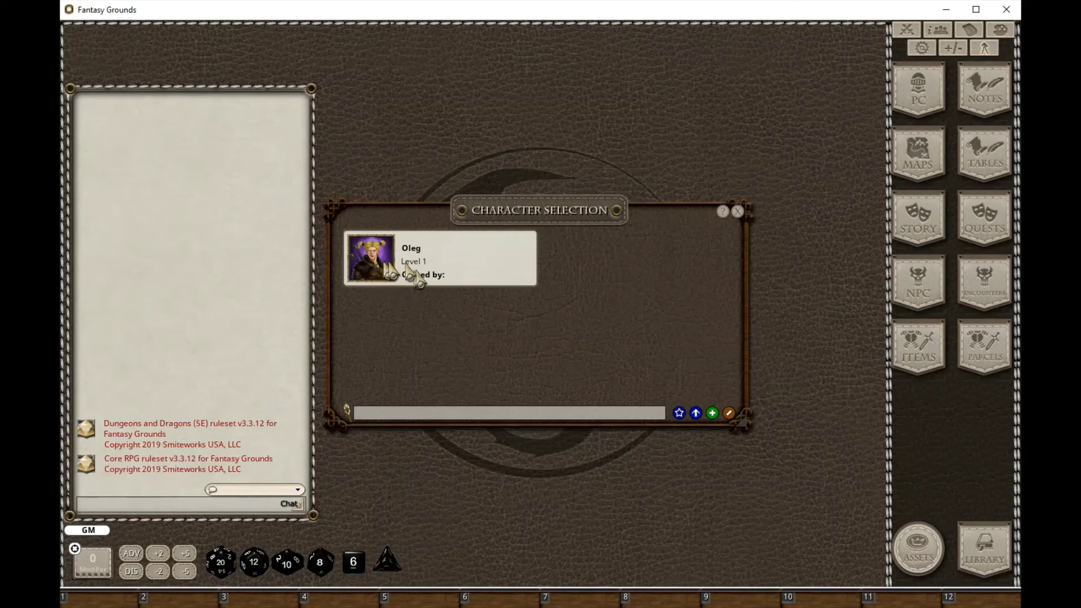
click(410, 272)
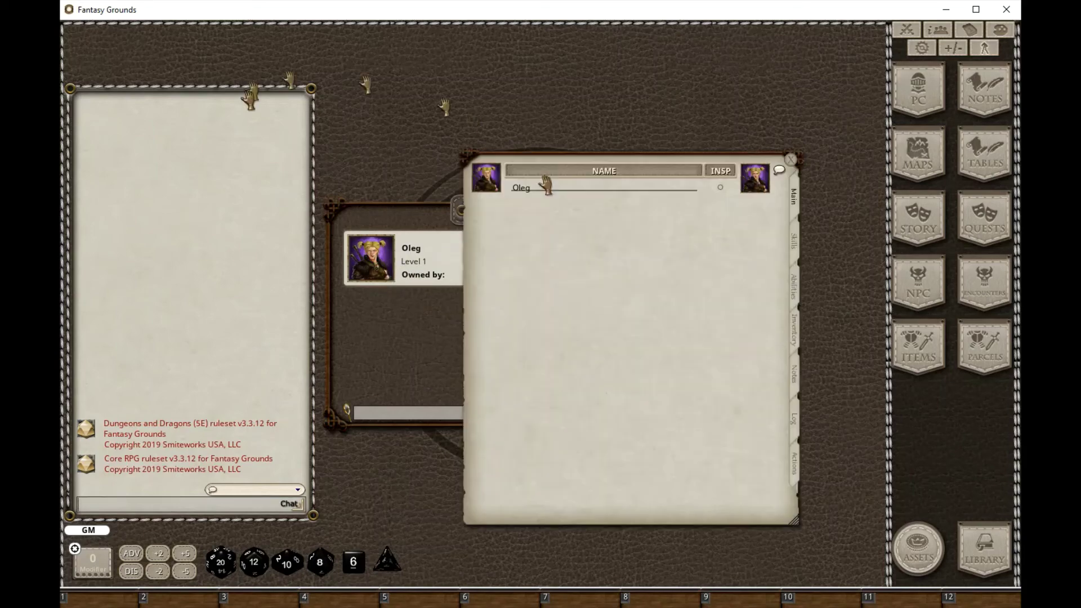
click(792, 162)
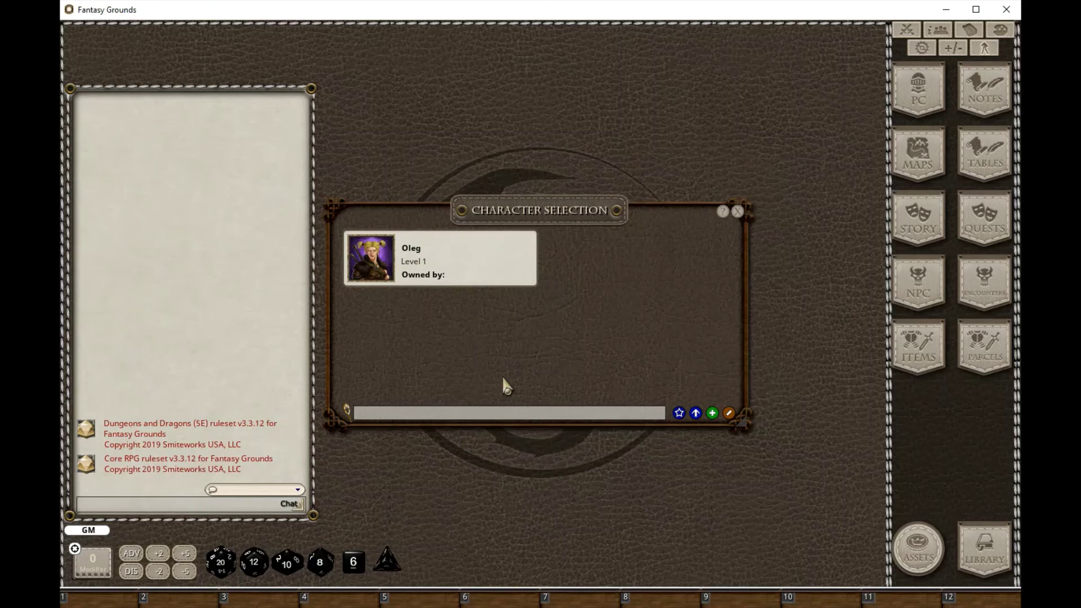
Step: Export the character Oleg to an XML file named Fighter in the Documents folder
click(729, 414)
click(527, 278)
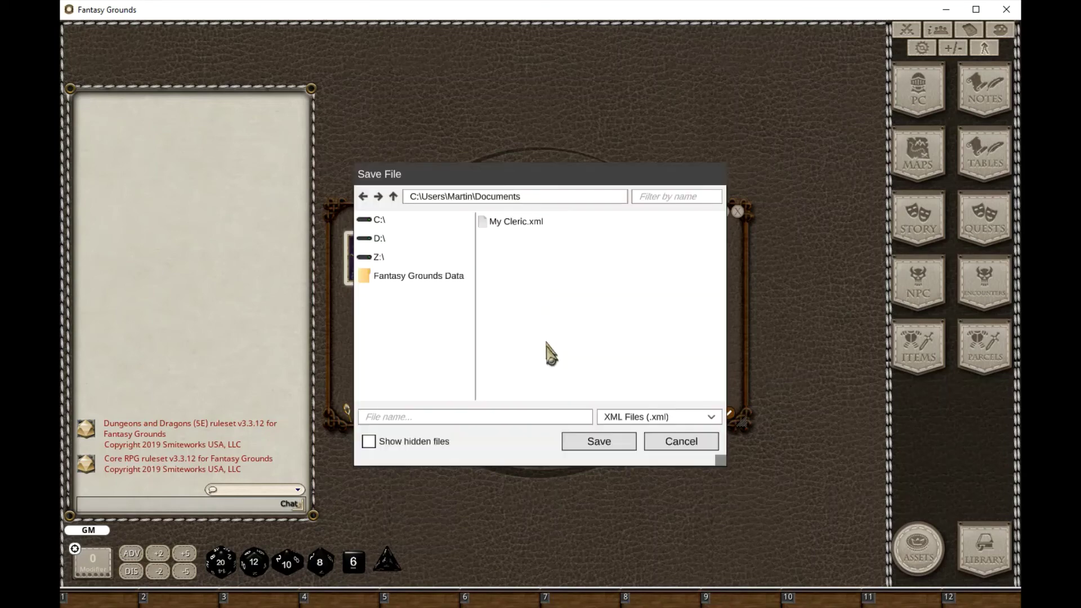
click(432, 419)
text(Fighter)
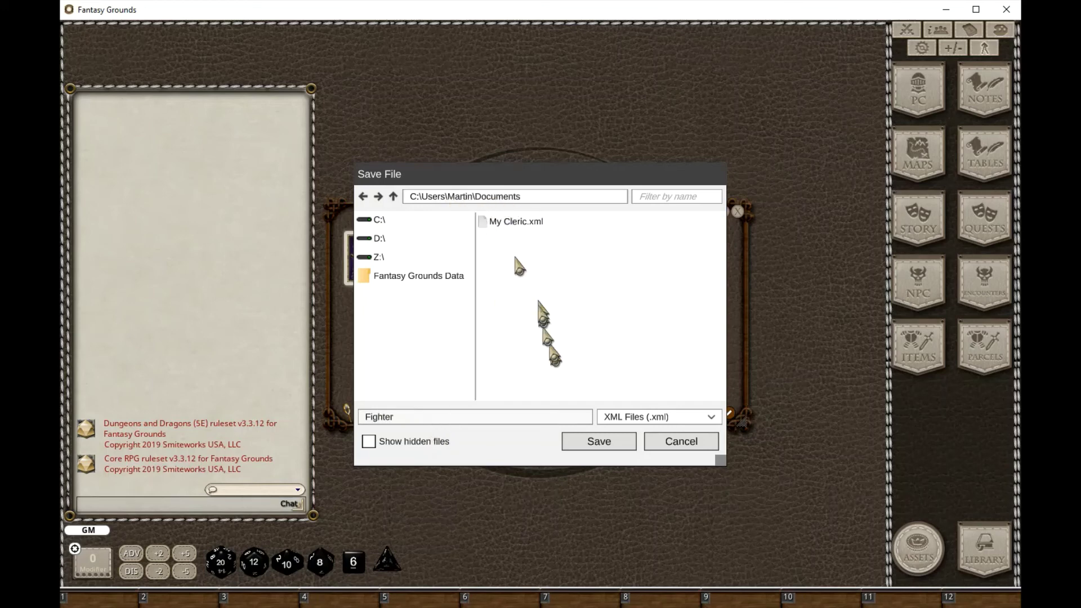
click(596, 447)
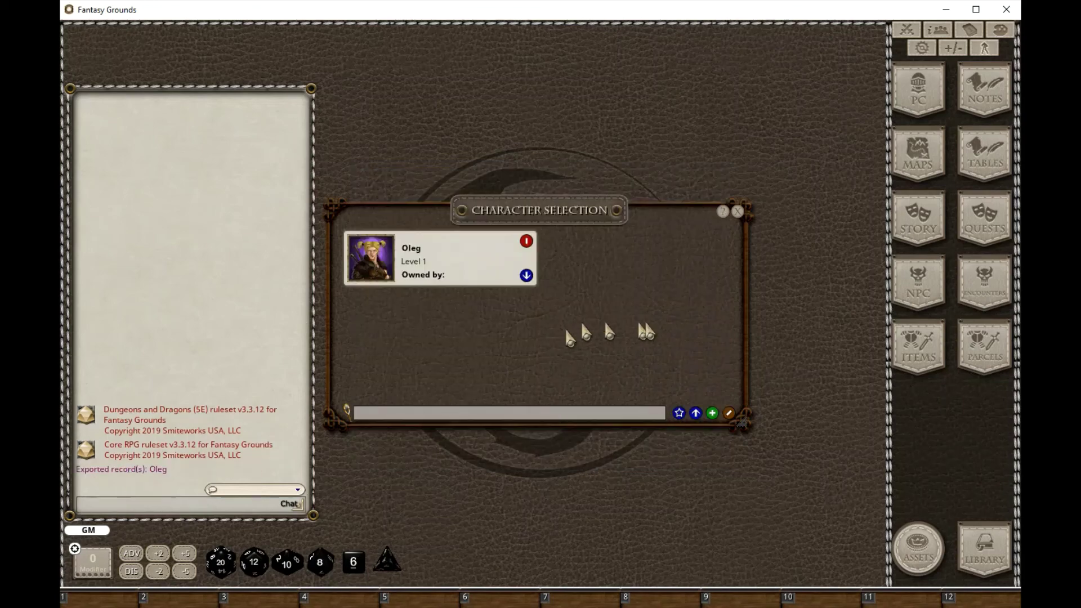
Step: Import the character file My Cleric.xml and check the imported cleric's sheet
click(697, 420)
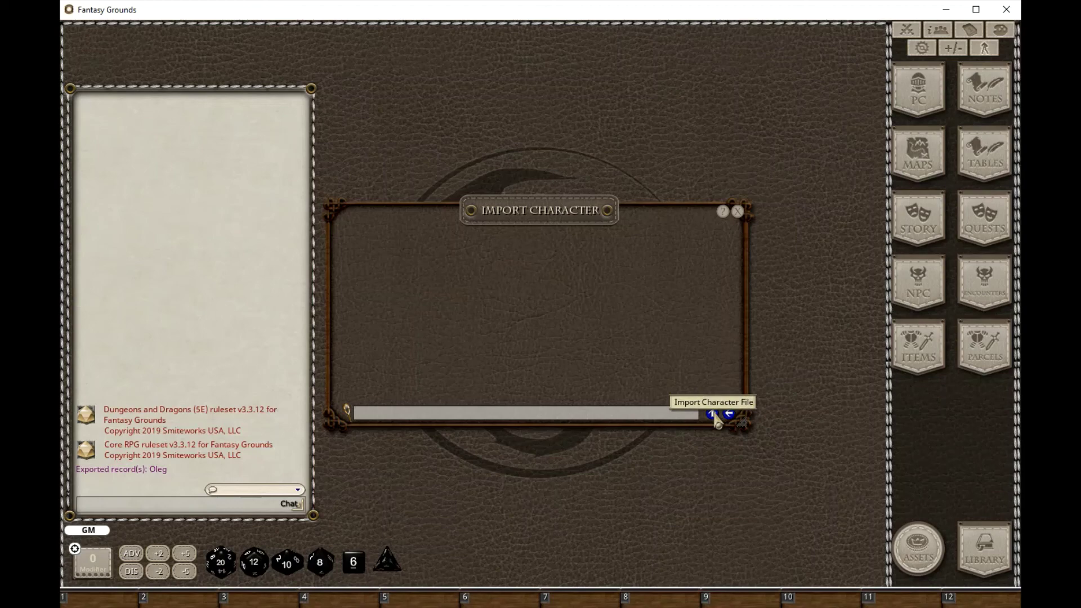
click(713, 415)
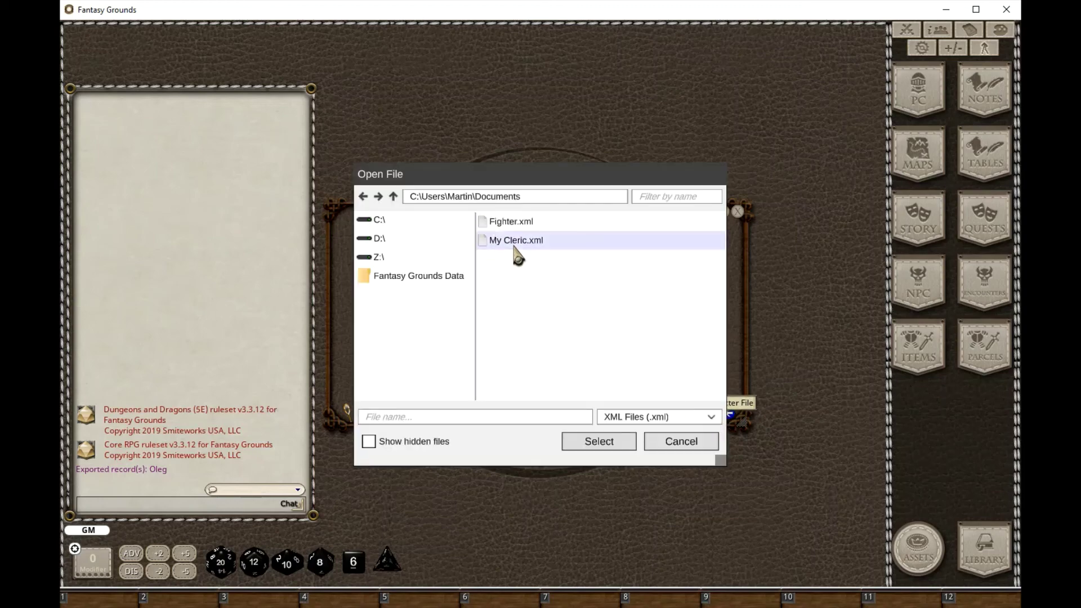
click(514, 243)
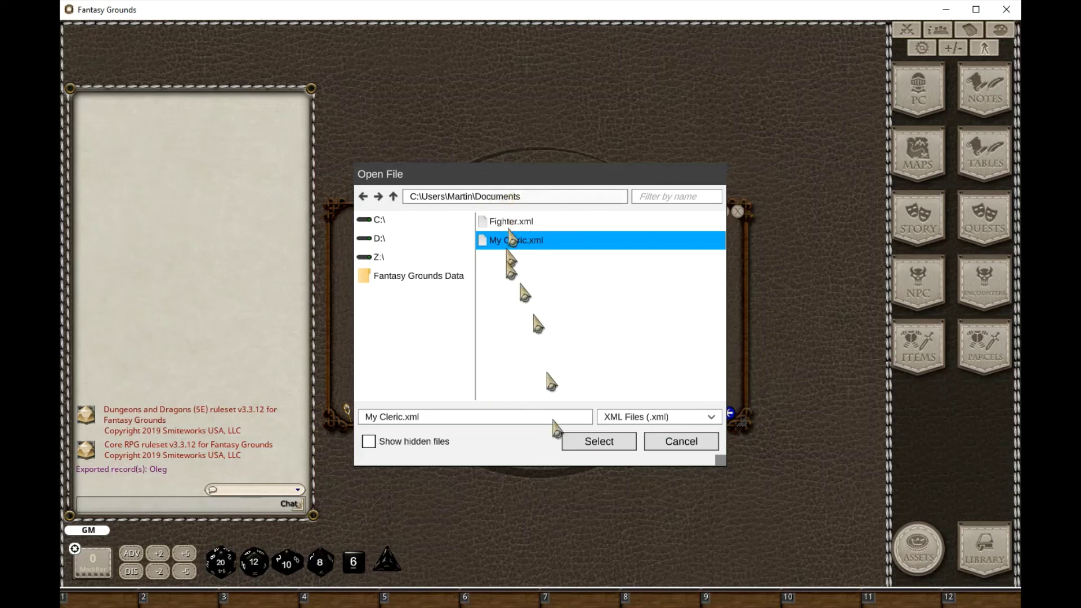
click(585, 444)
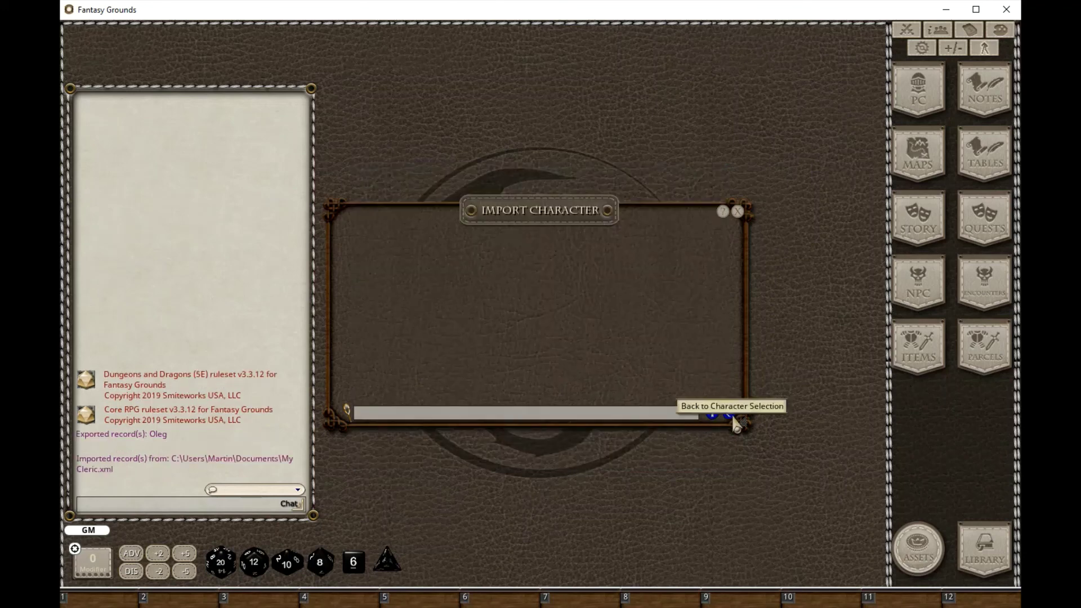
click(731, 416)
click(398, 273)
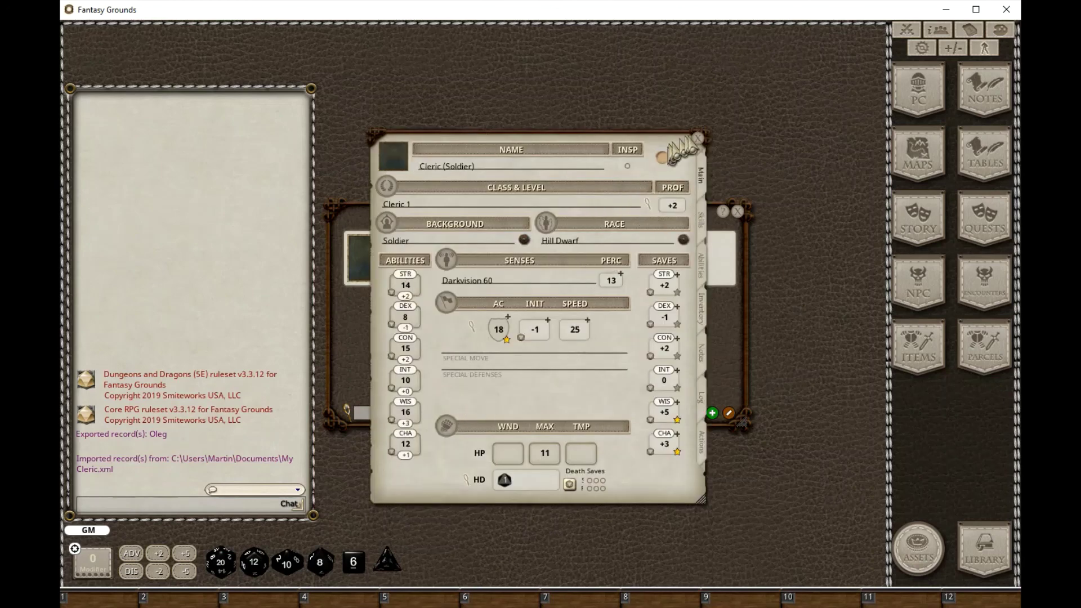
click(698, 138)
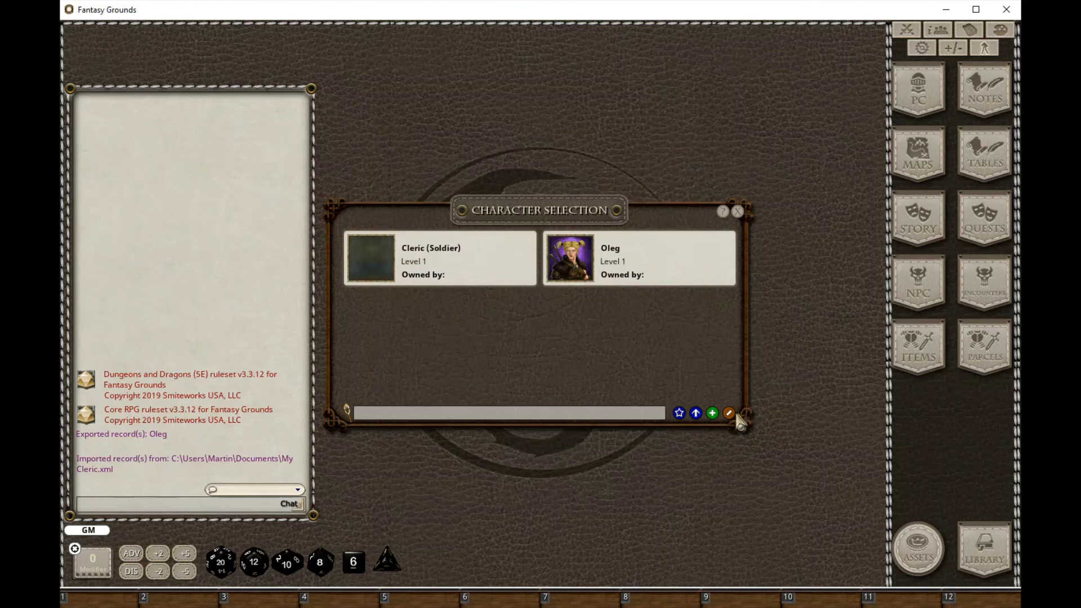
click(729, 412)
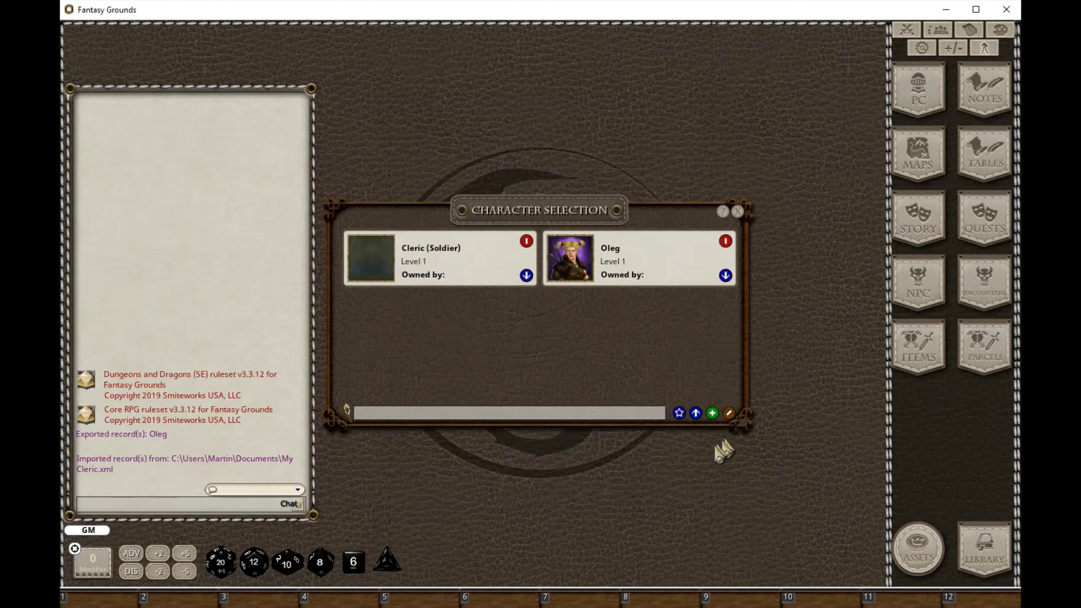
click(725, 274)
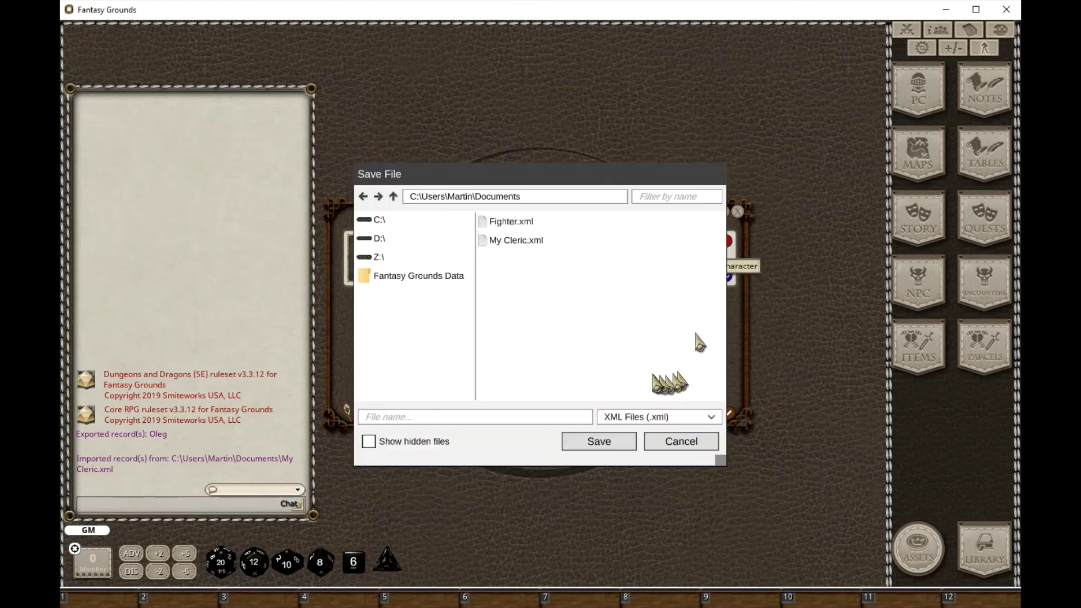
click(682, 443)
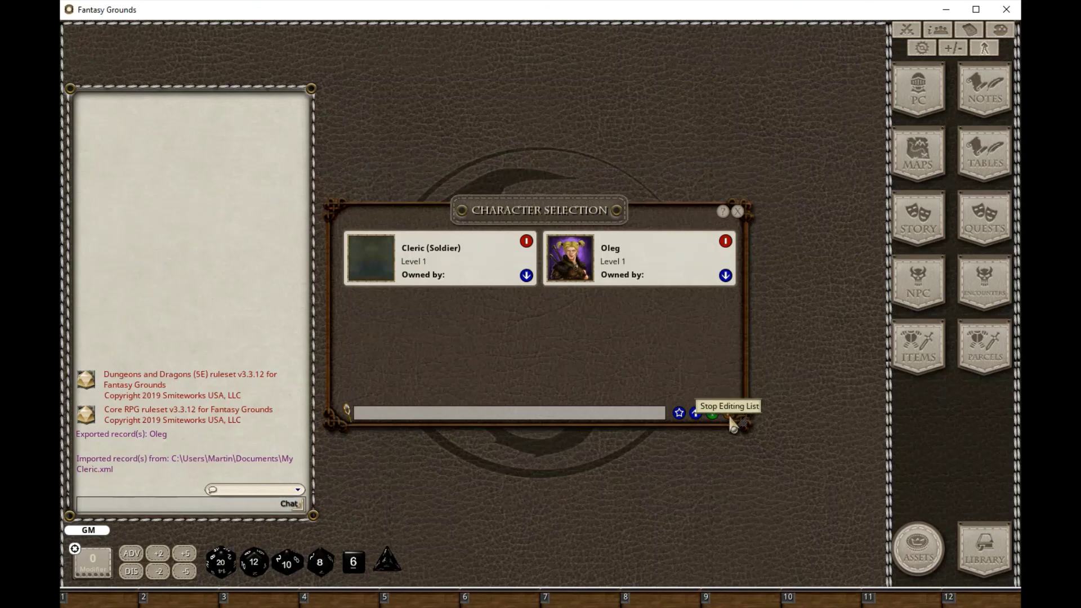
click(711, 414)
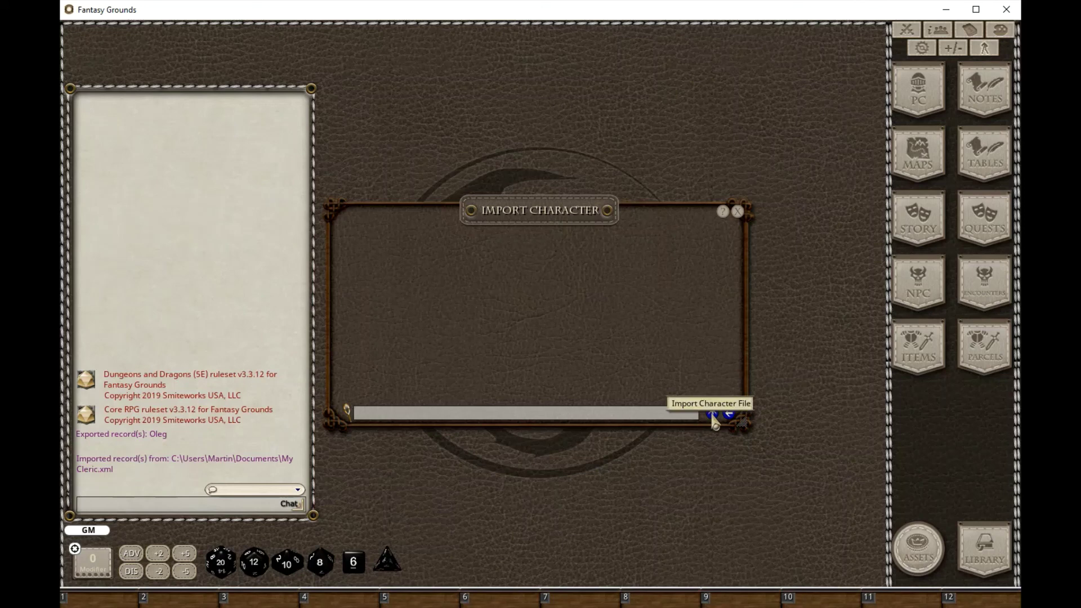
click(713, 417)
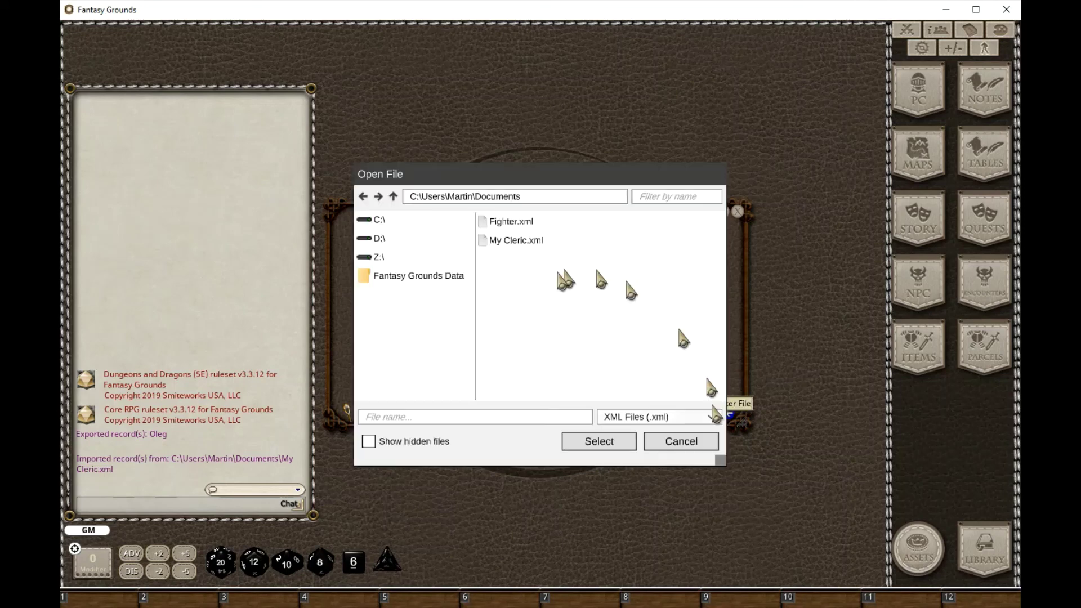
click(688, 443)
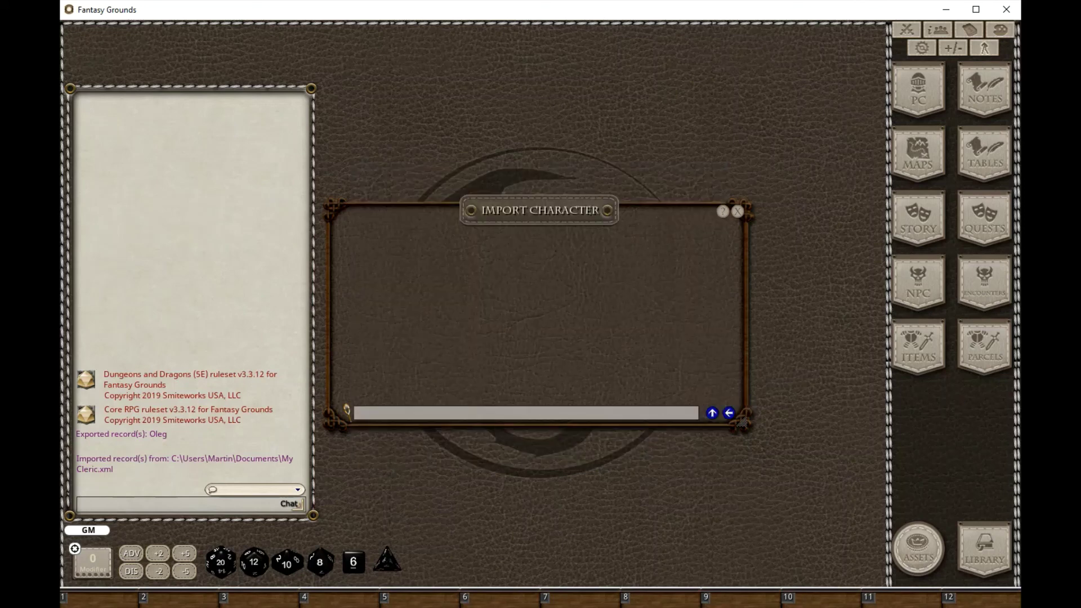